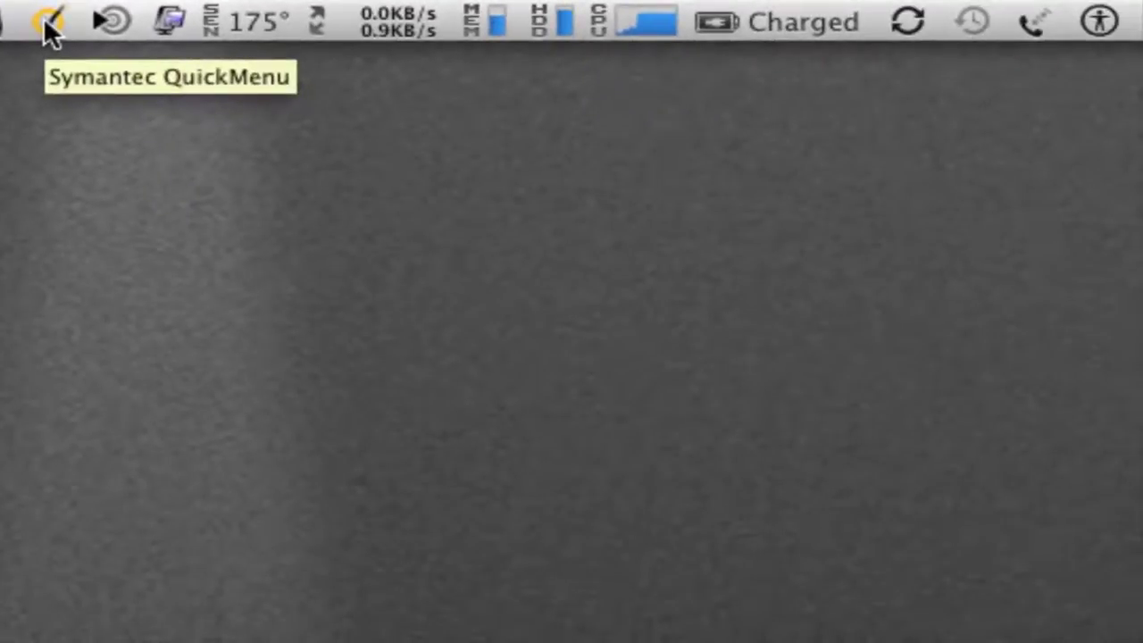
Review the LiveUpdate and Symantec Endpoint Protection submenus in the Symantec QuickMenu, then open Finder
left_click(43, 22)
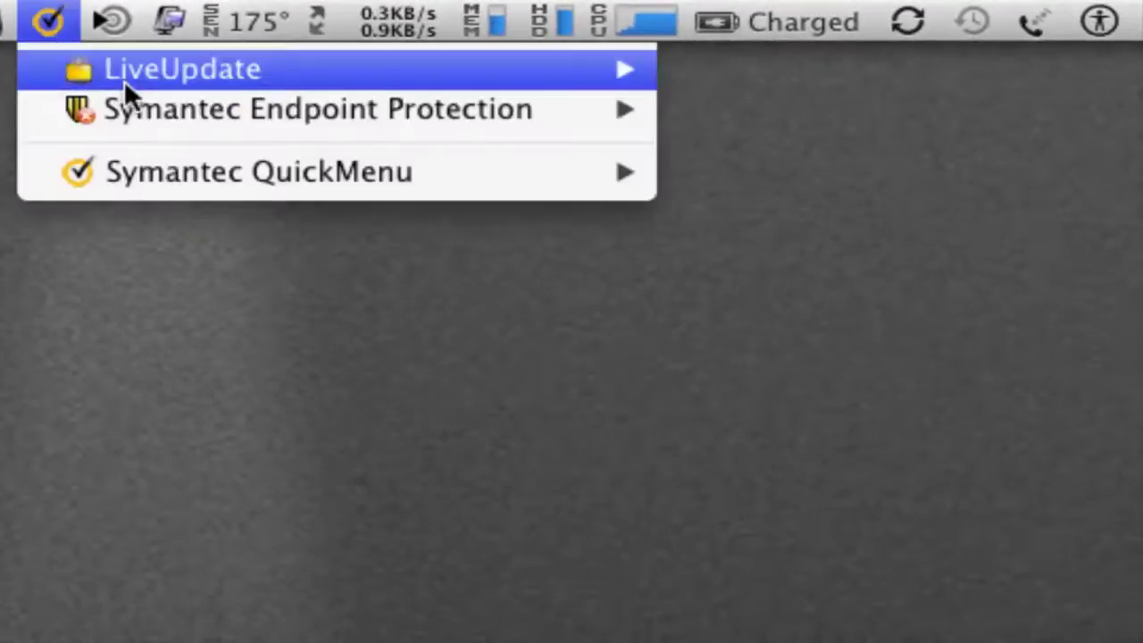
mouse_move(132, 169)
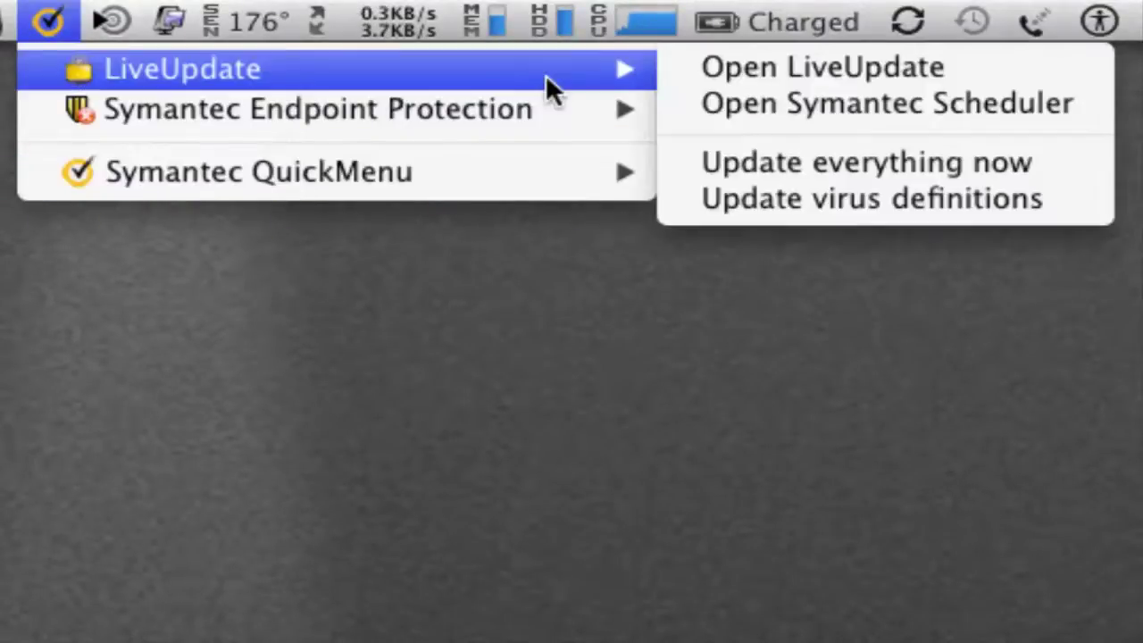
mouse_move(542, 102)
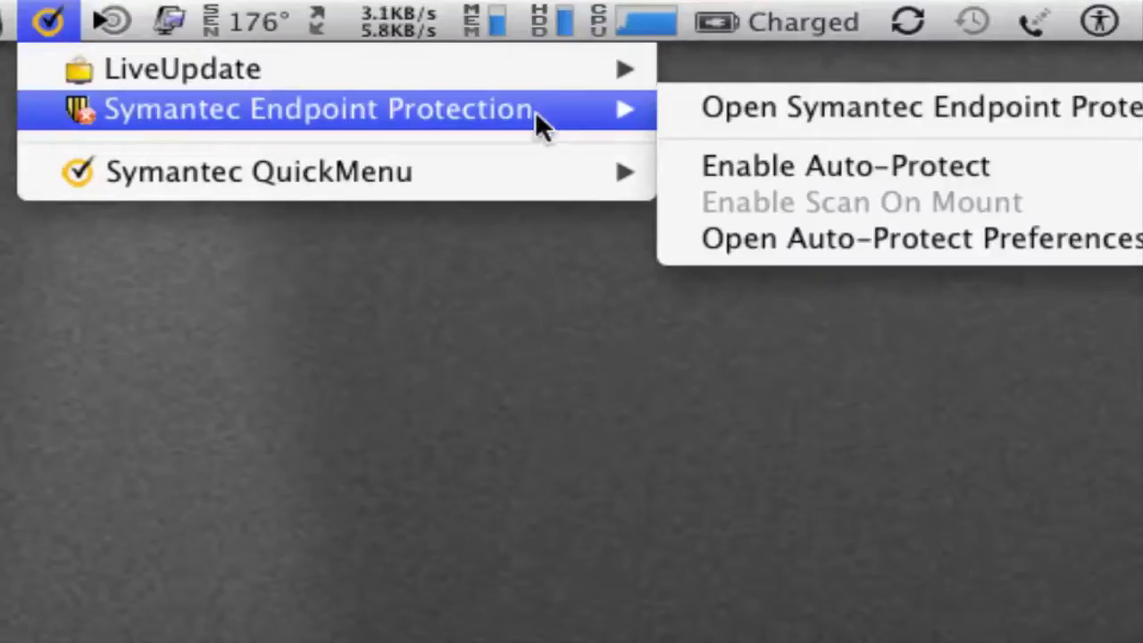
mouse_move(521, 175)
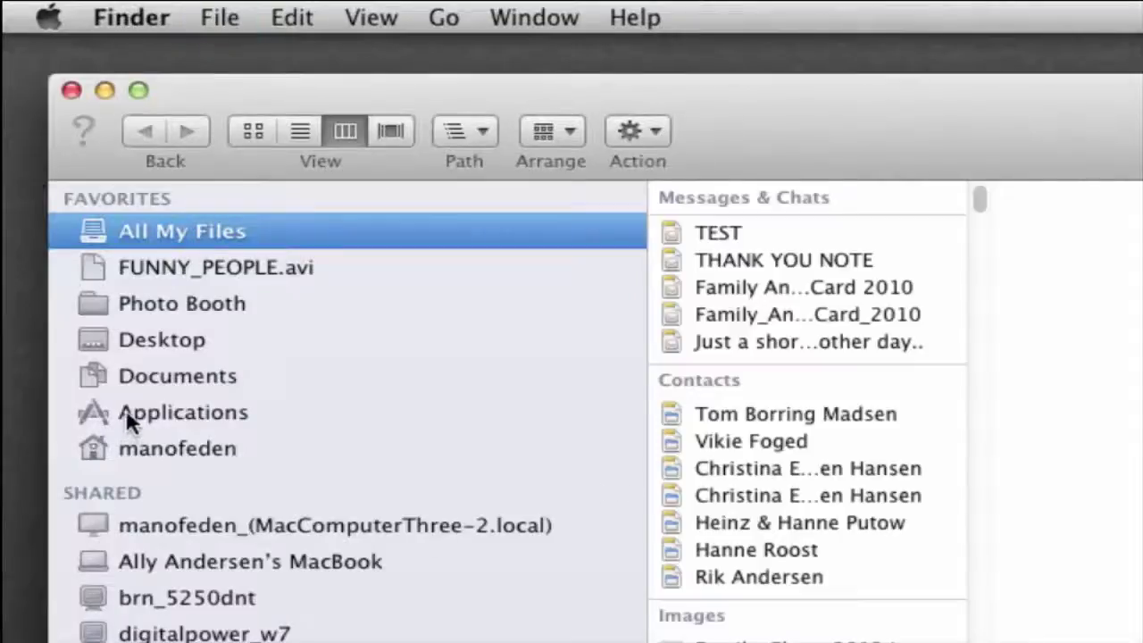
Browse the 246 items in Finder's Applications folder and launch CleanMyMac 2
left_click(128, 418)
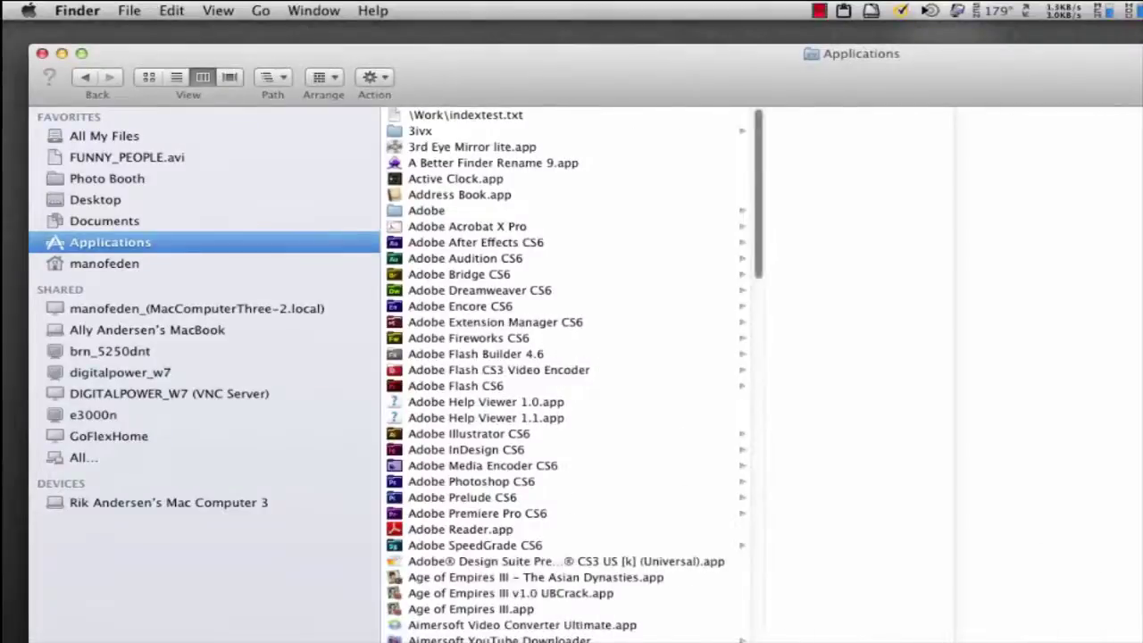
scroll(567, 375, "down", 10)
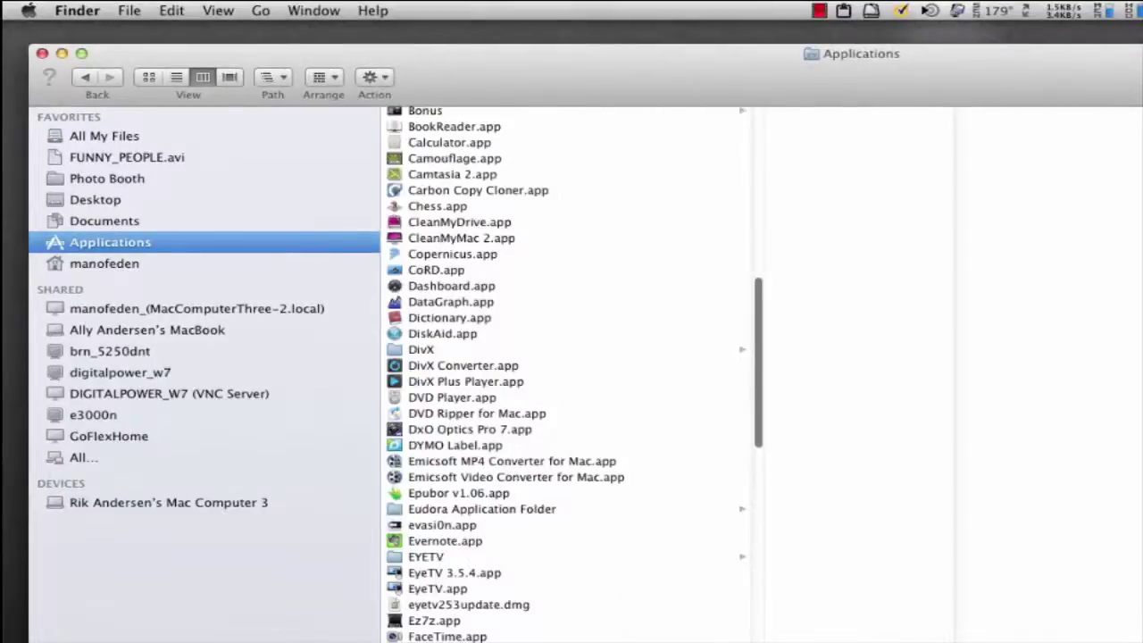
scroll(460, 313, "down", 10)
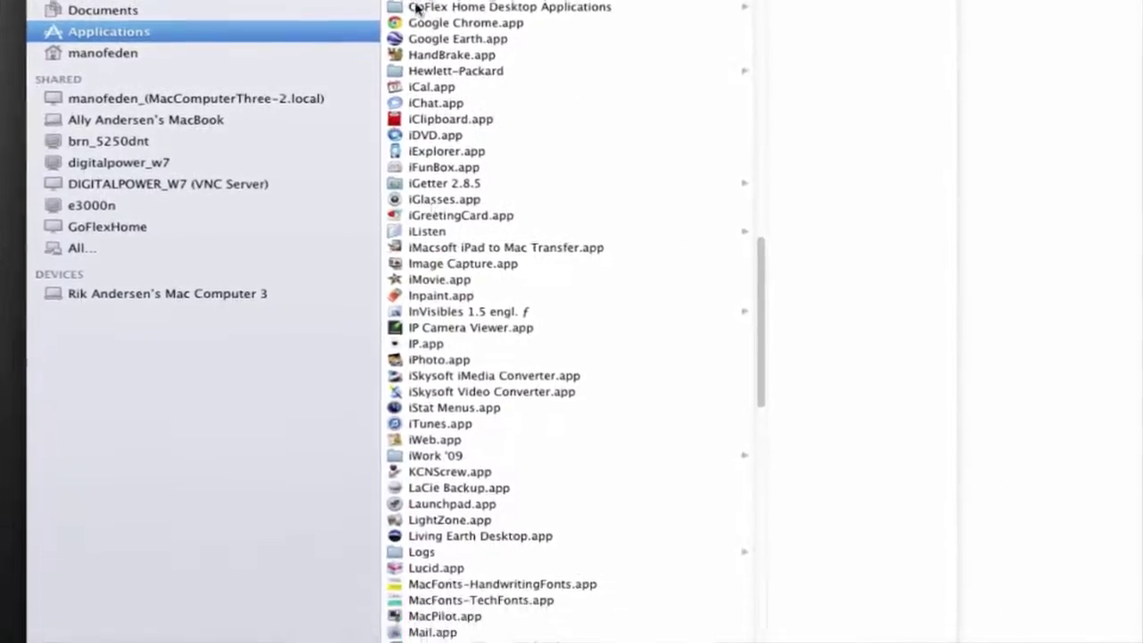
scroll(765, 404, "down", 10)
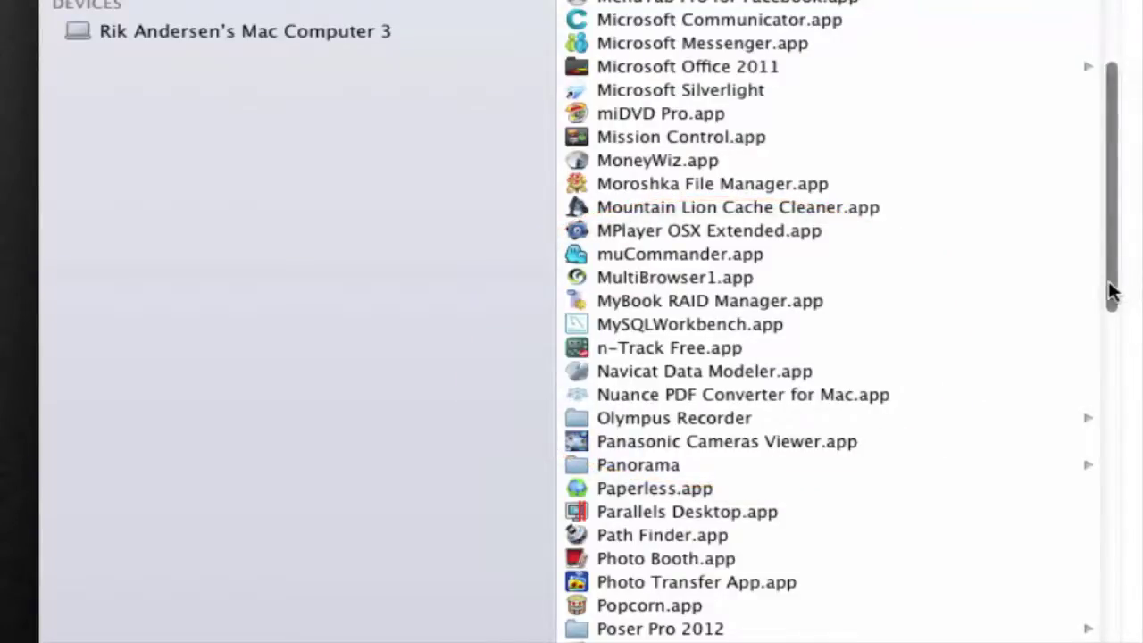
left_click_drag(1111, 291, 1137, 466)
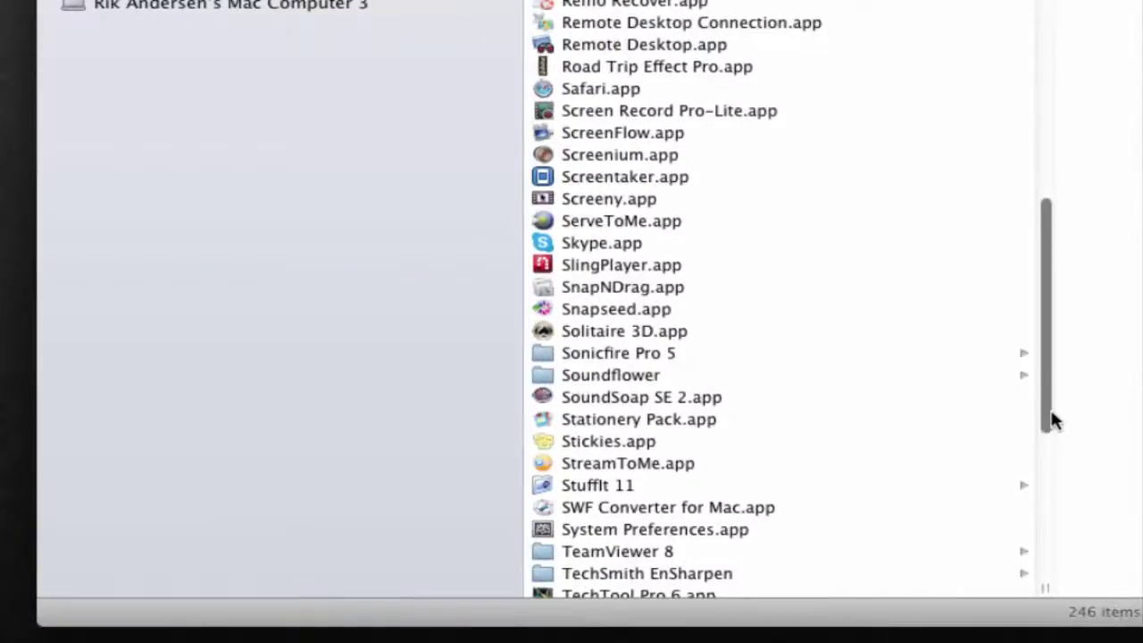
left_click_drag(1054, 419, 1048, 455)
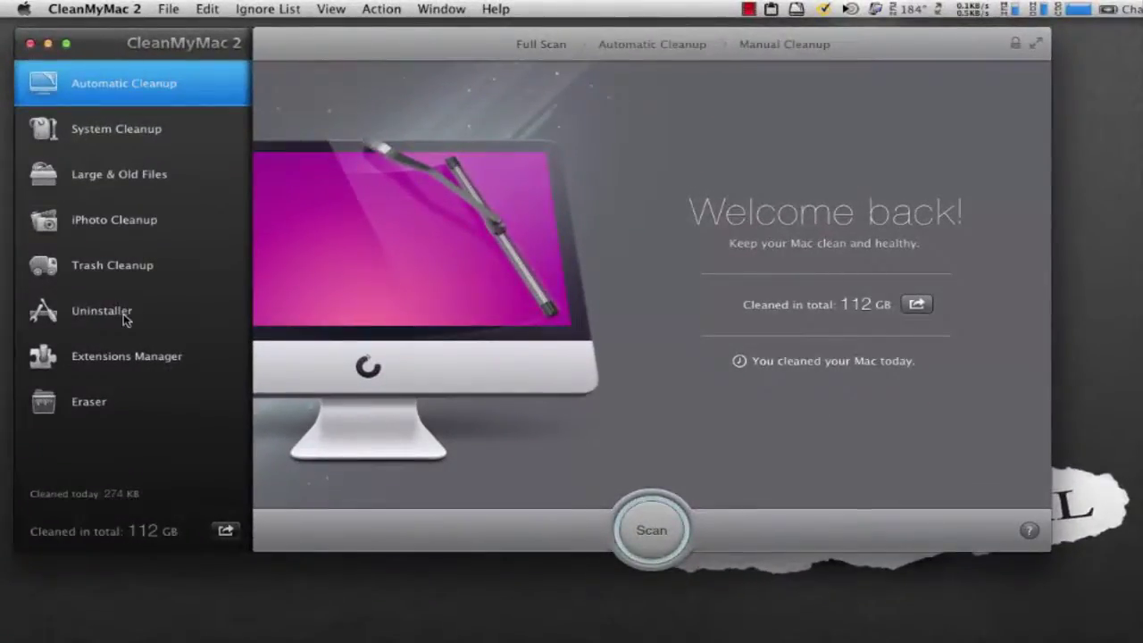
Switch CleanMyMac 2 to its Uninstaller module and let the Applications list load
left_click(113, 313)
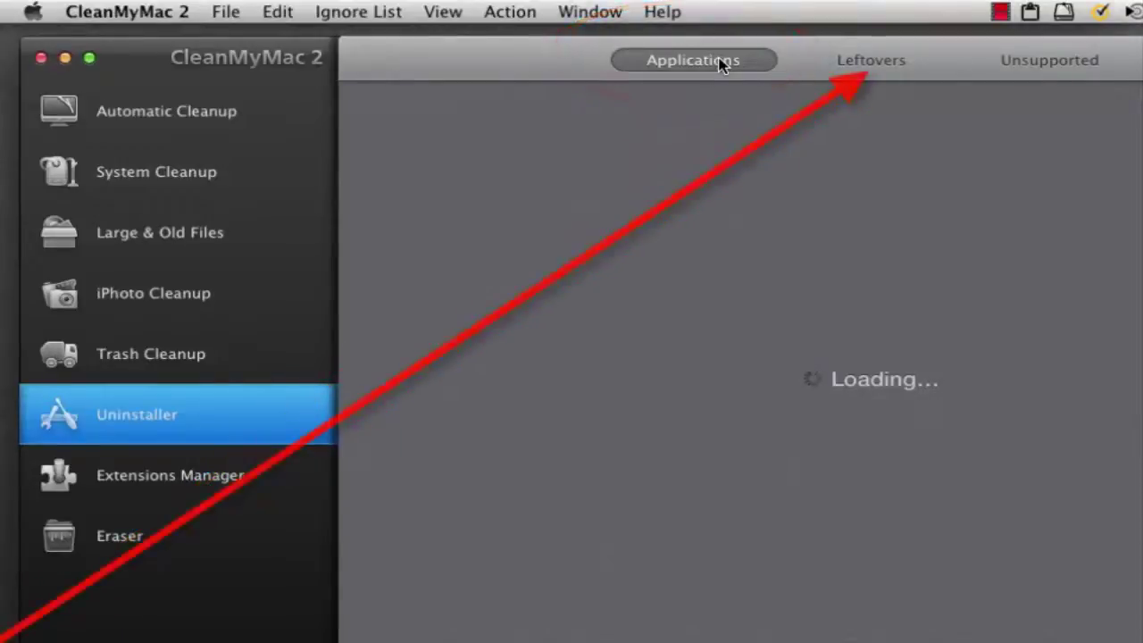
Inspect the MenuPrefs and DivX Player leftover files, then show the three Unsupported apps
left_click(881, 64)
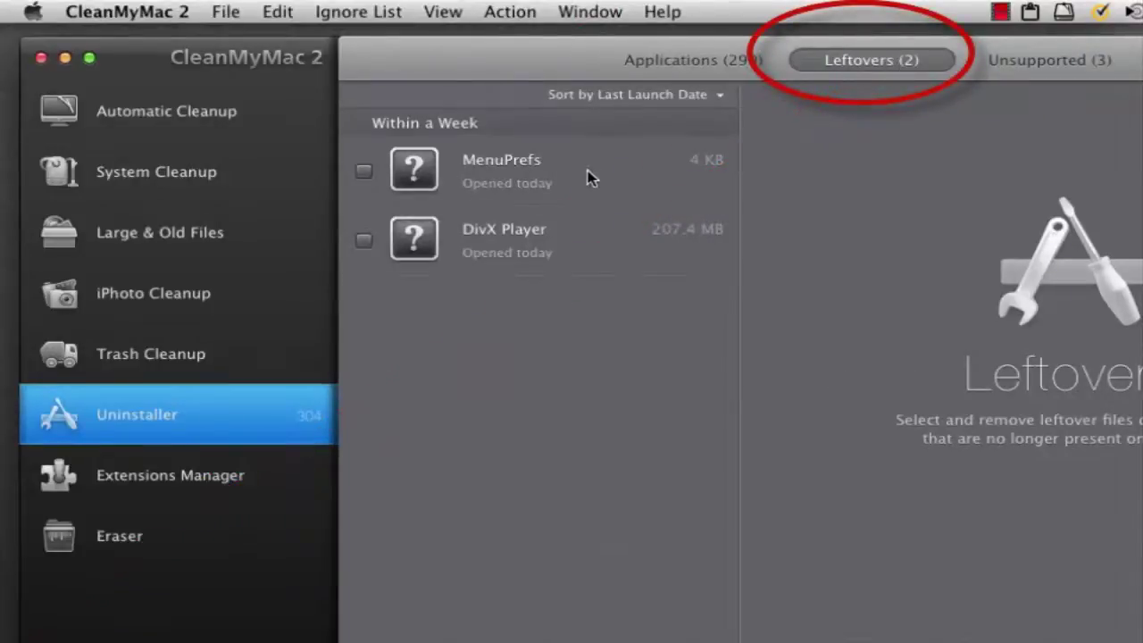
left_click(533, 183)
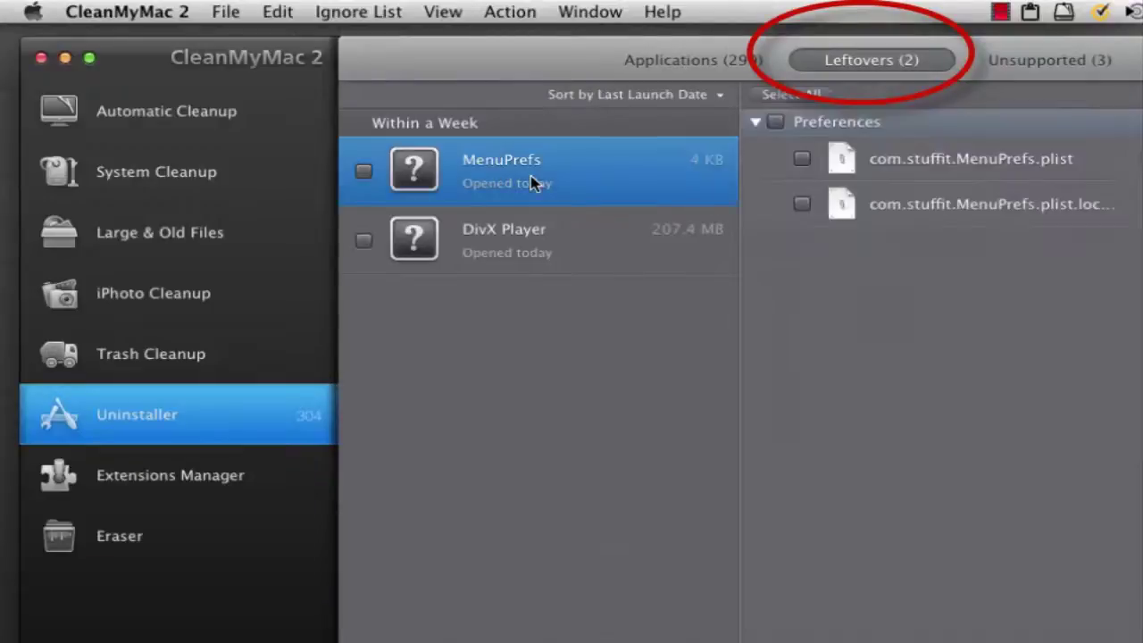
left_click(527, 233)
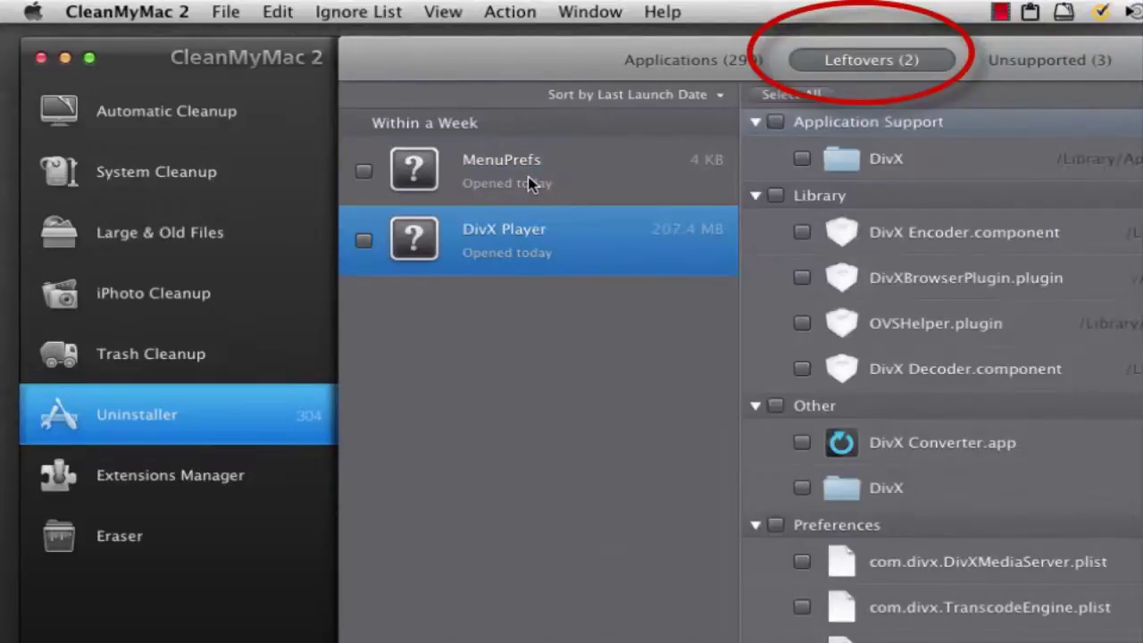
left_click(533, 183)
left_click(525, 237)
left_click(523, 185)
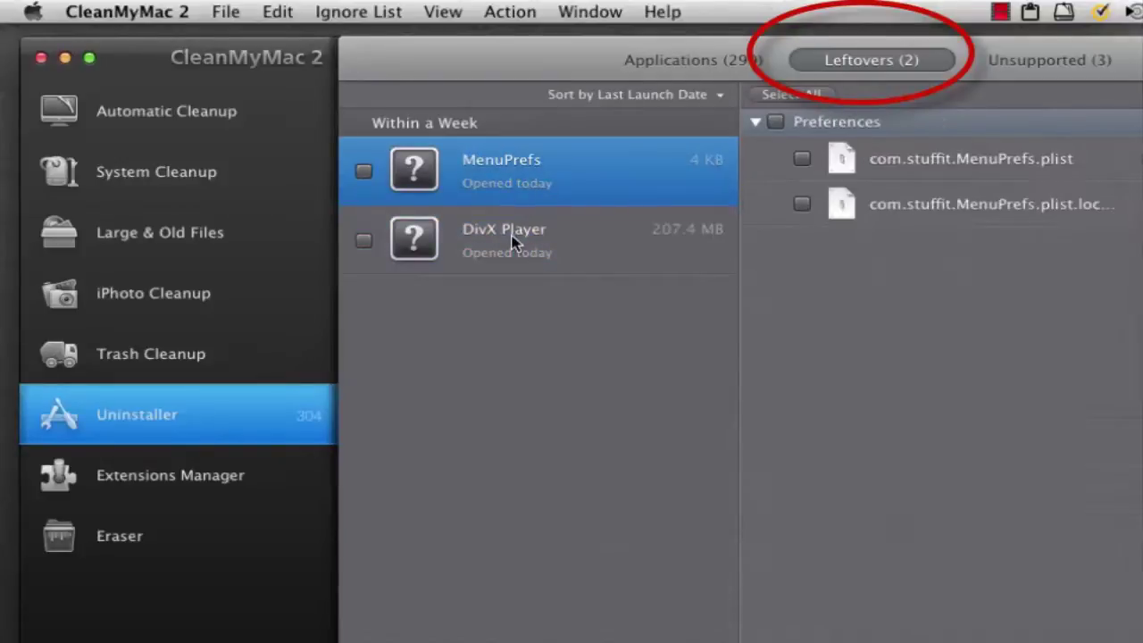
left_click(515, 243)
left_click(510, 183)
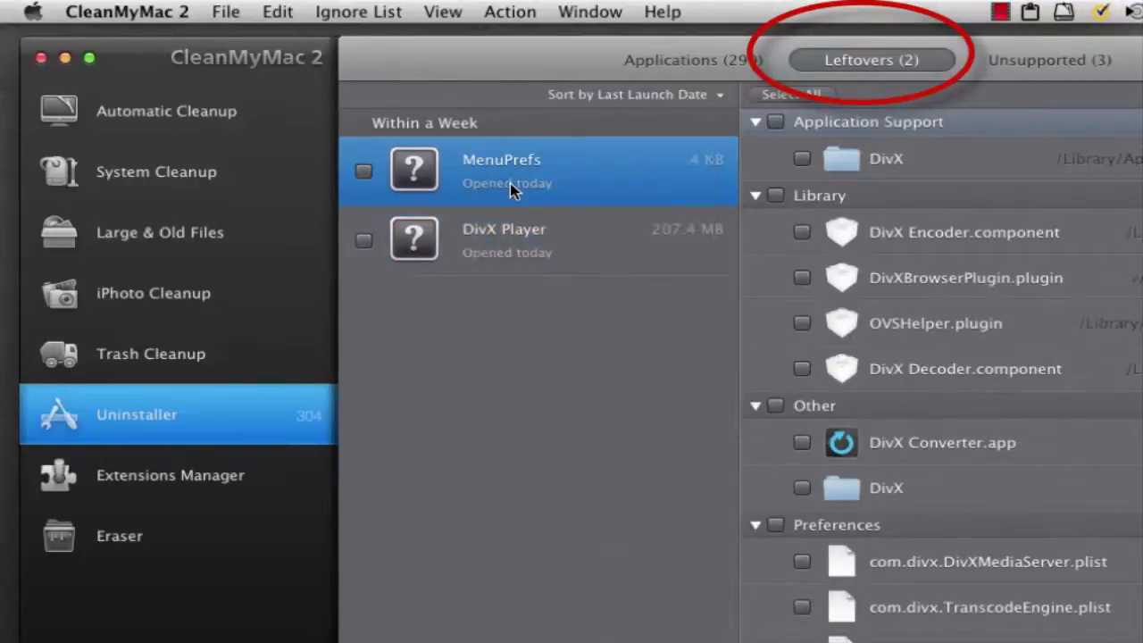
left_click(1067, 63)
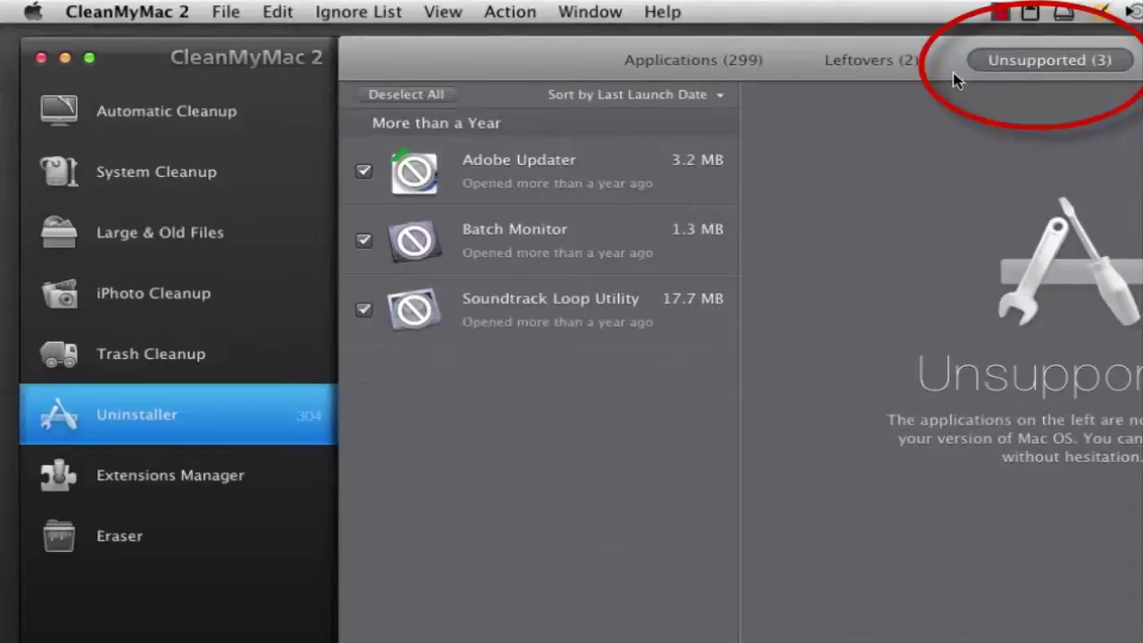
View the files of Adobe Updater, Batch Monitor and Soundtrack Loop Utility, then show sort options
left_click(500, 243)
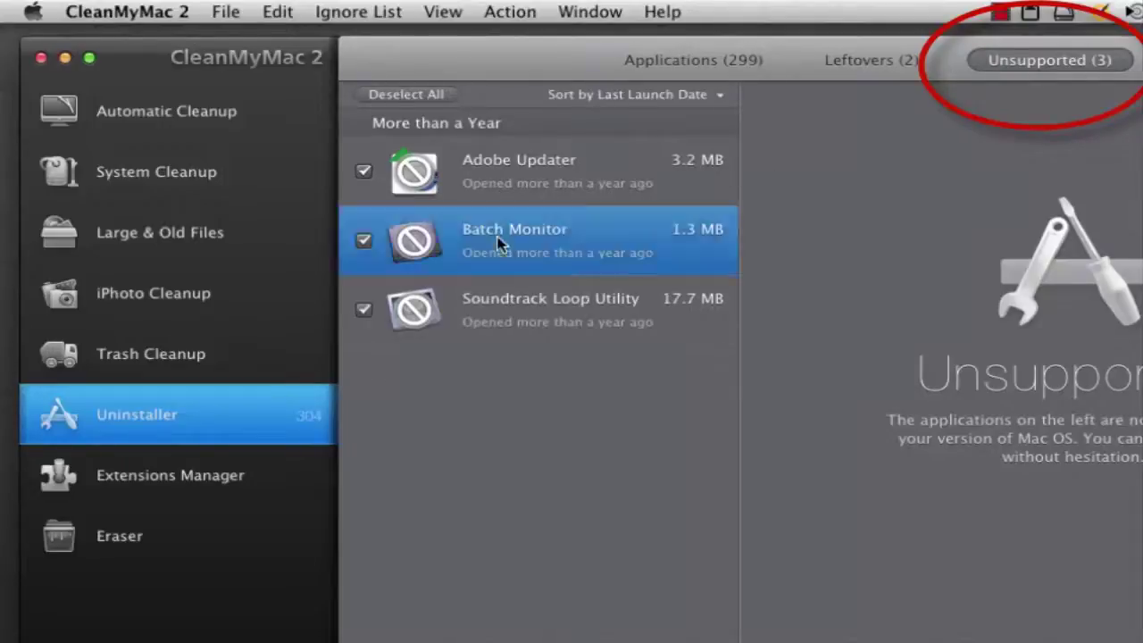
left_click(486, 307)
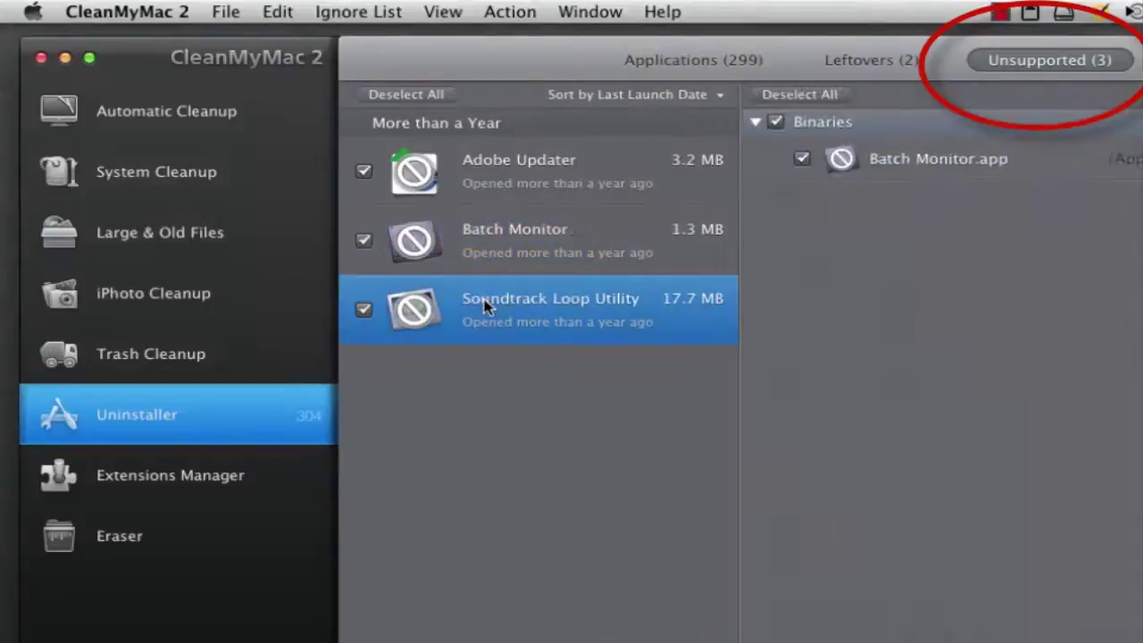
left_click(501, 173)
left_click(485, 238)
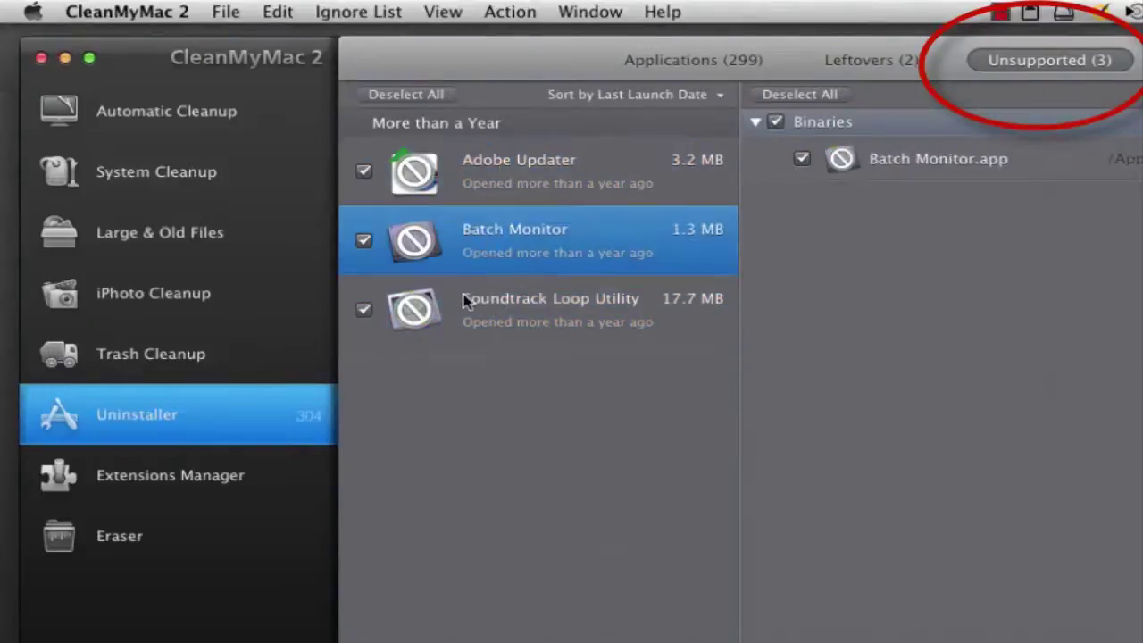
left_click(465, 302)
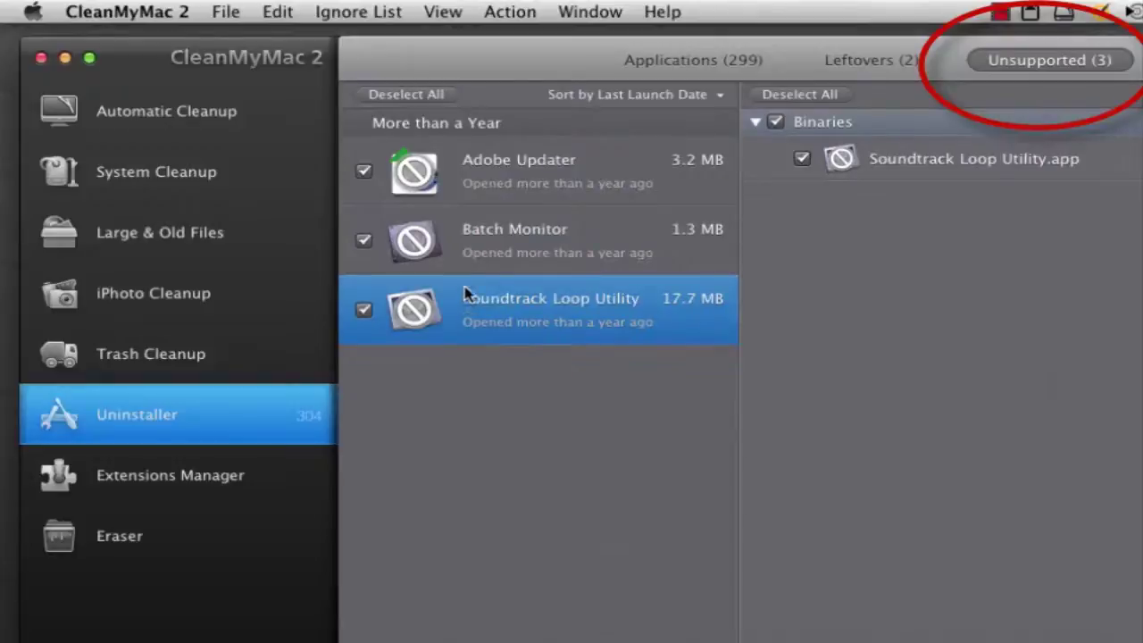
left_click(661, 95)
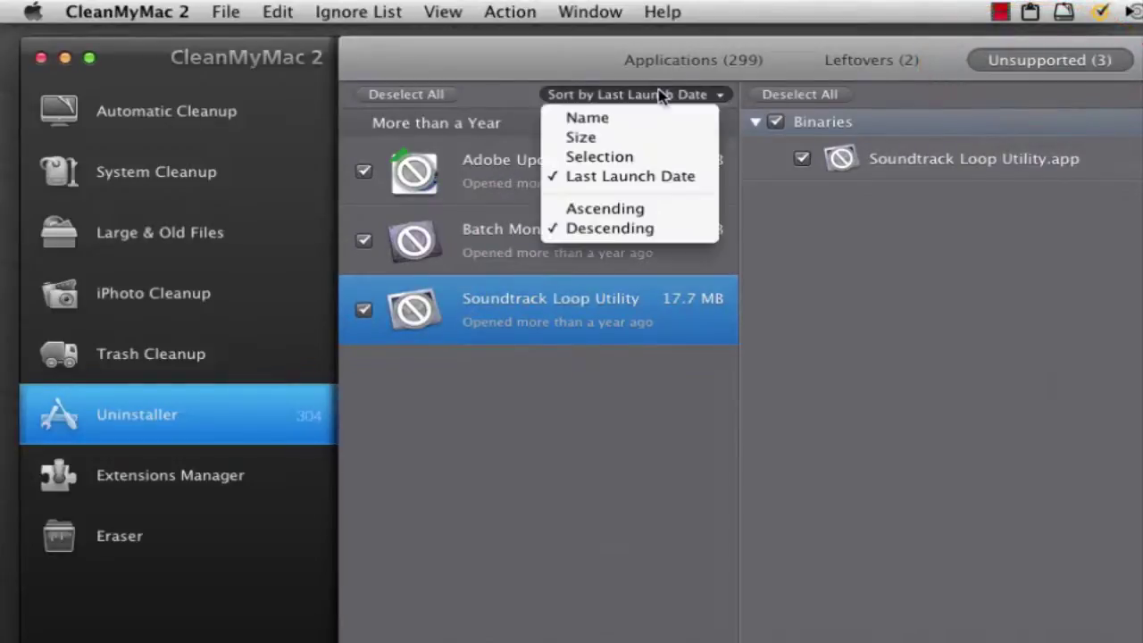
Scroll through the Applications (299) list, sorted by last launch date
left_click(717, 70)
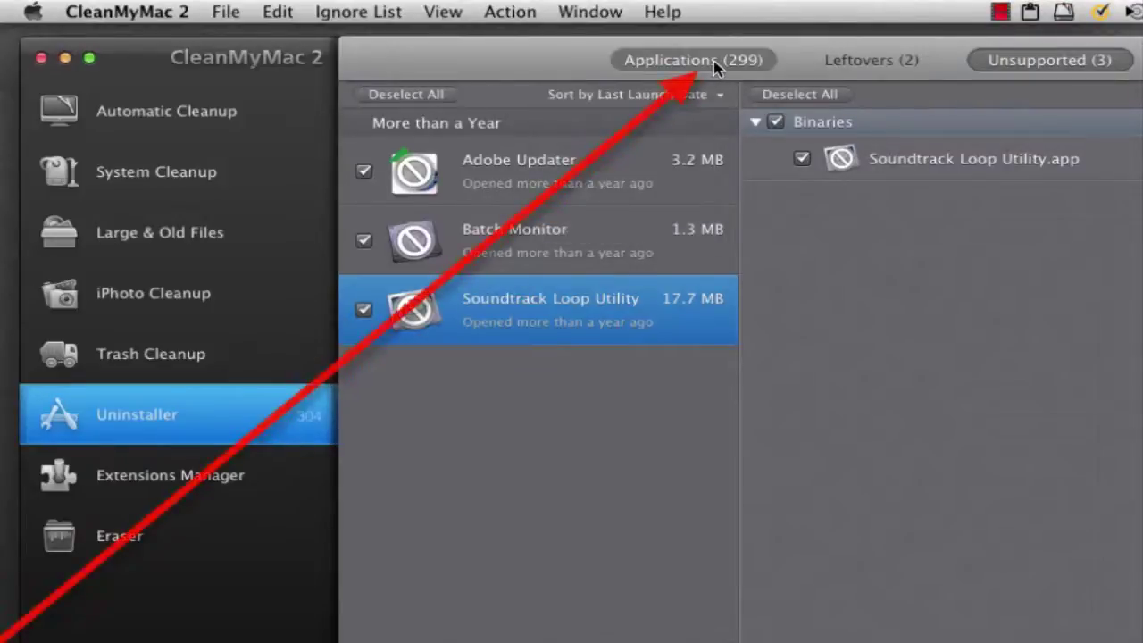
left_click(714, 61)
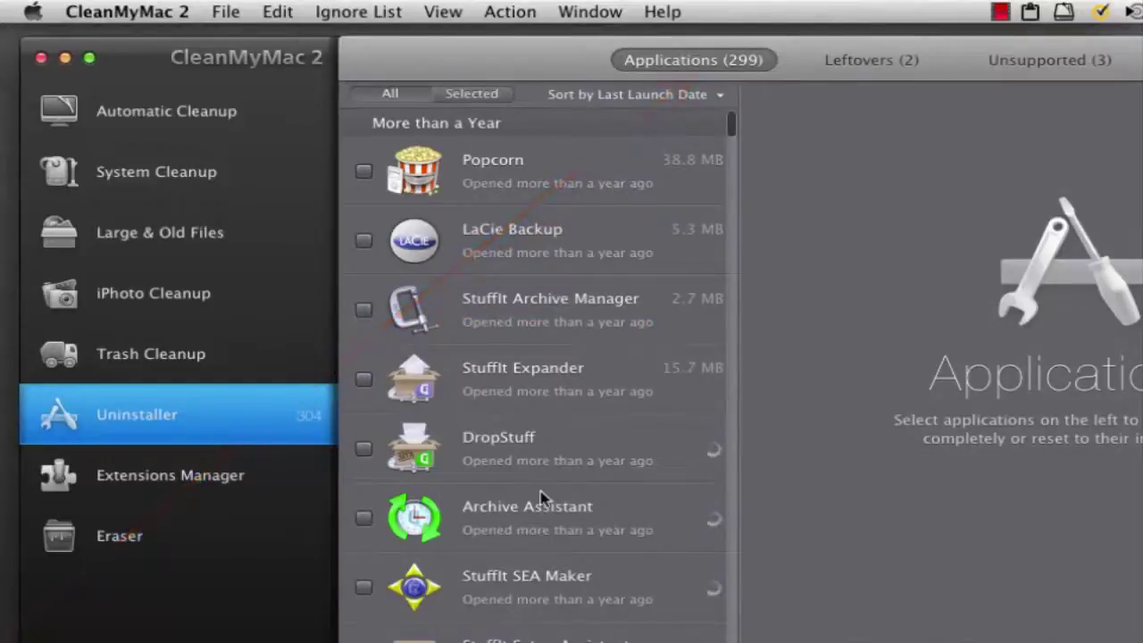
scroll(542, 499, "down", 4)
scroll(547, 498, "down", 10)
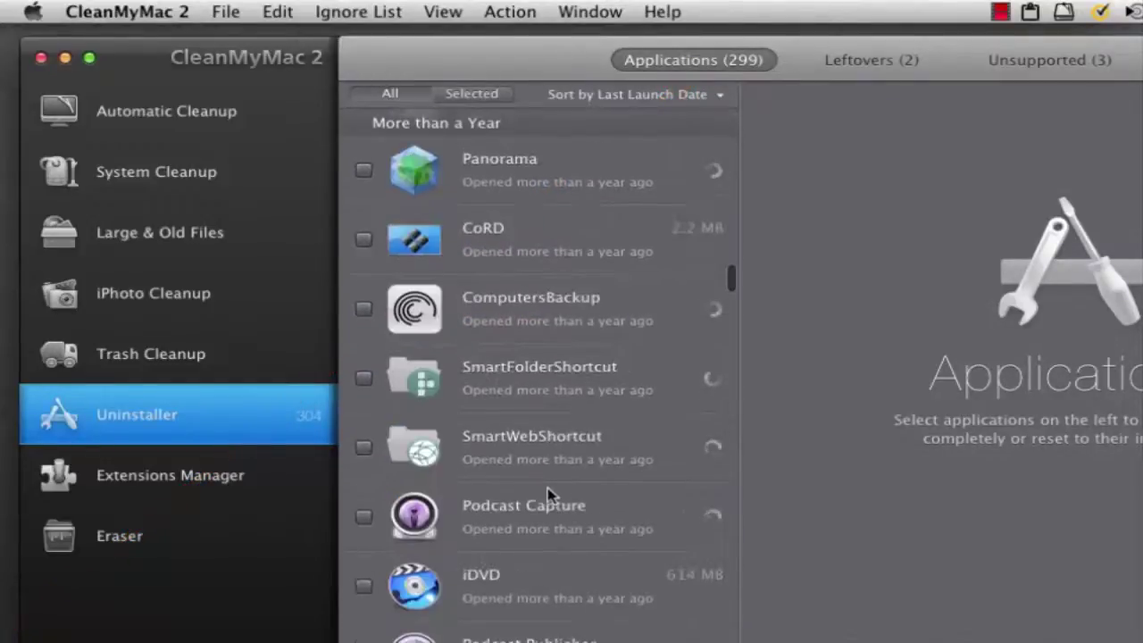
scroll(547, 499, "down", 4)
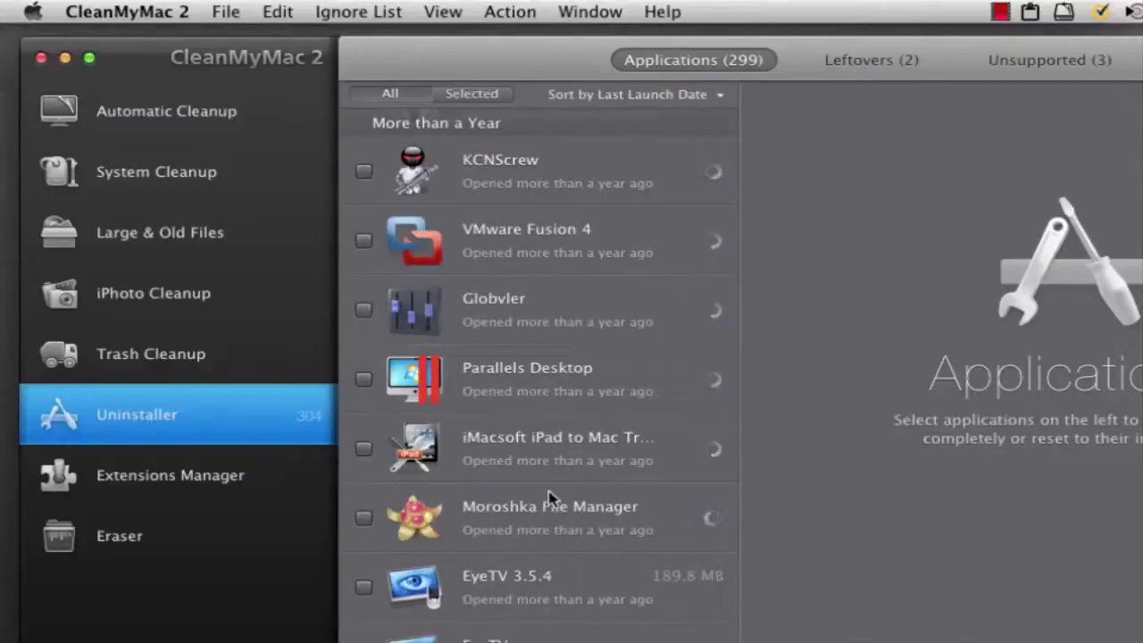
scroll(551, 498, "down", 1)
scroll(551, 499, "down", 1)
scroll(549, 499, "down", 4)
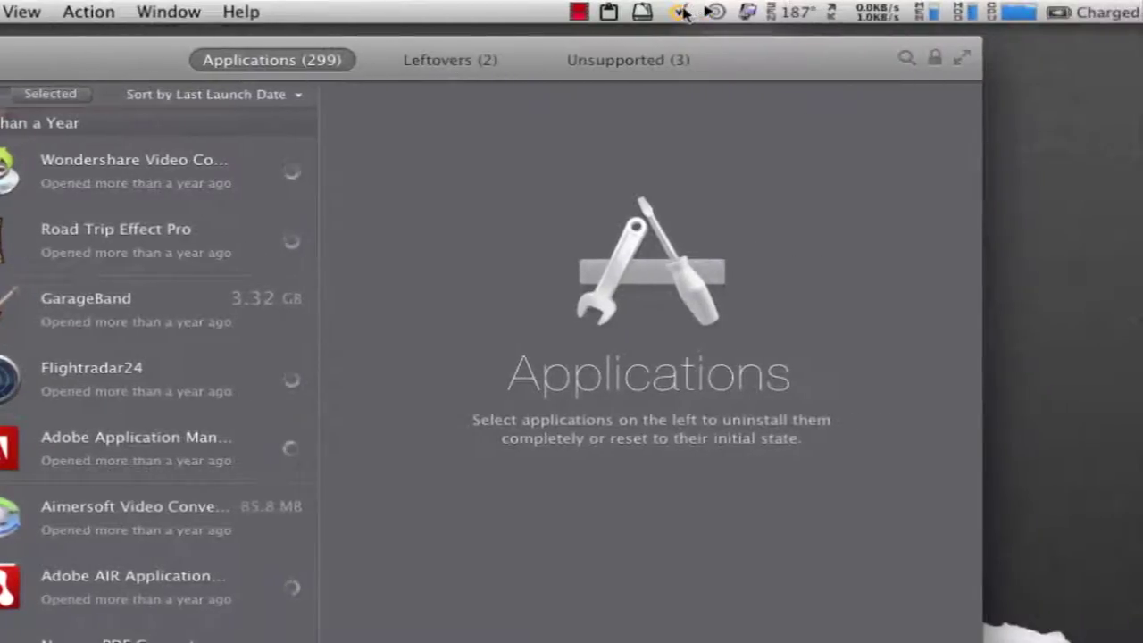
Check the installed Symantec components in the menu-bar status menu, then dismiss it
left_click(680, 11)
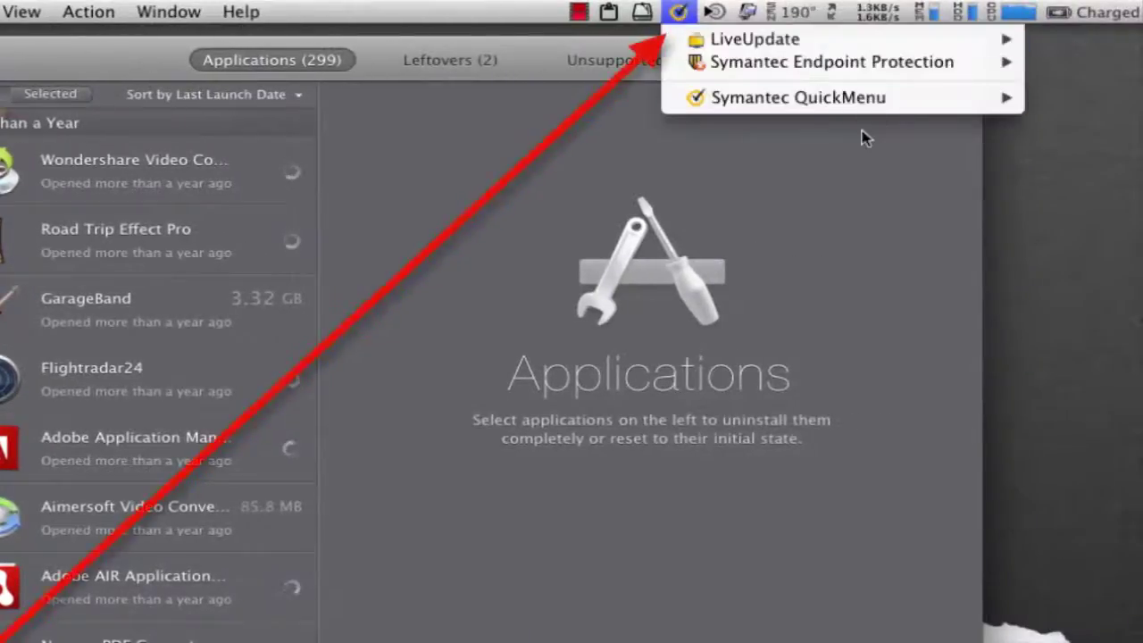
key("Escape")
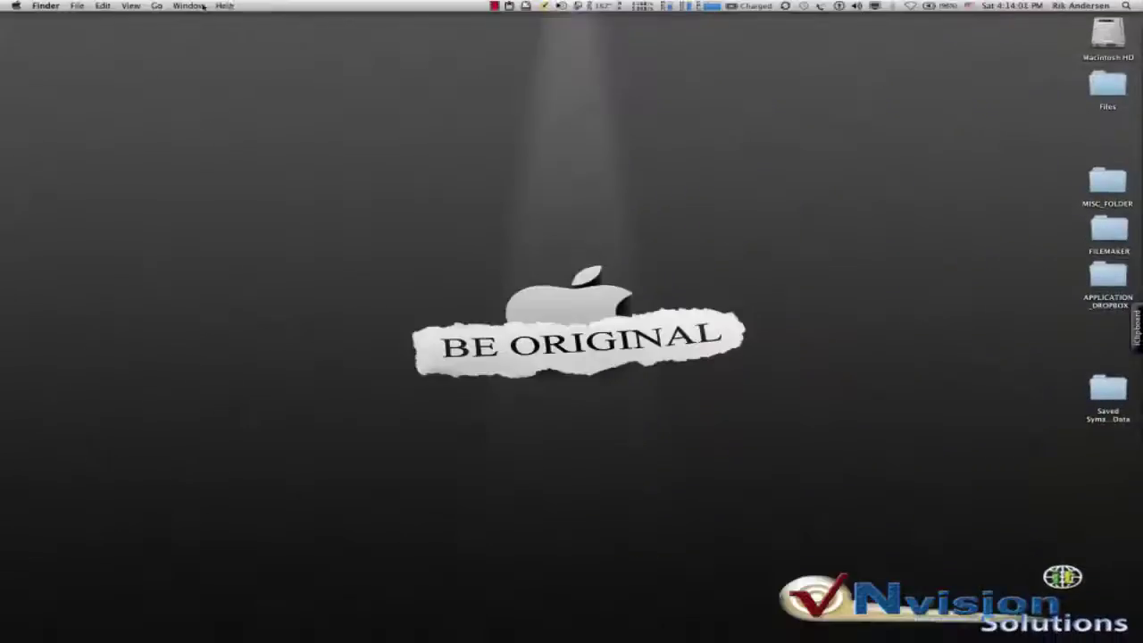
Bring the RemoveSymantecMacFiles Finder window forward and open the unzipped folder from the .zip in Downloads
left_click(202, 5)
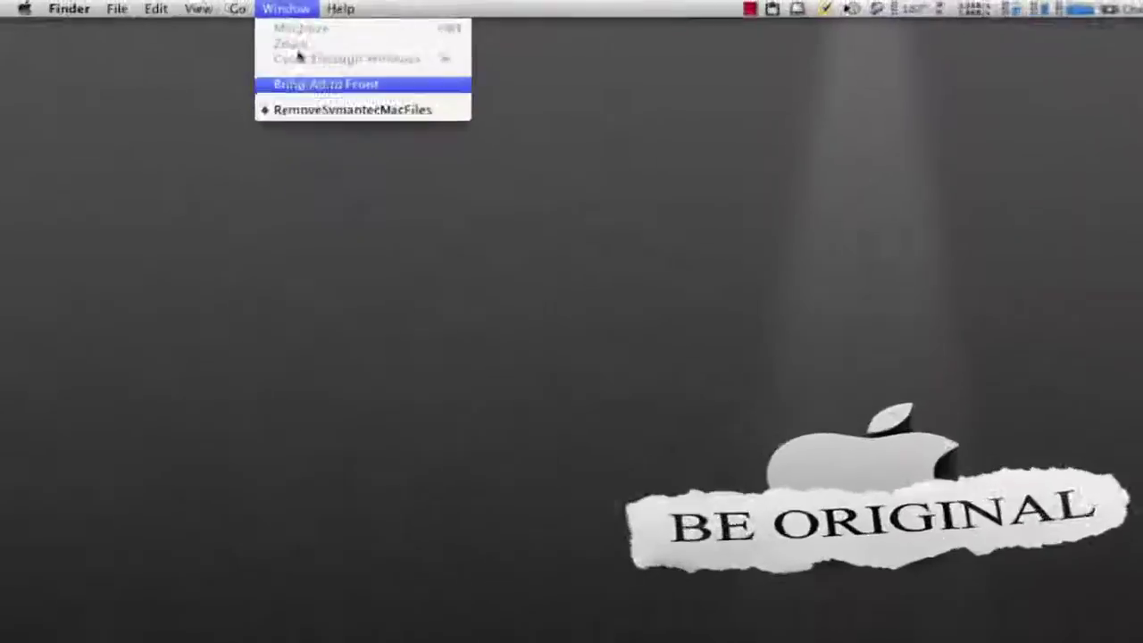
left_click(196, 78)
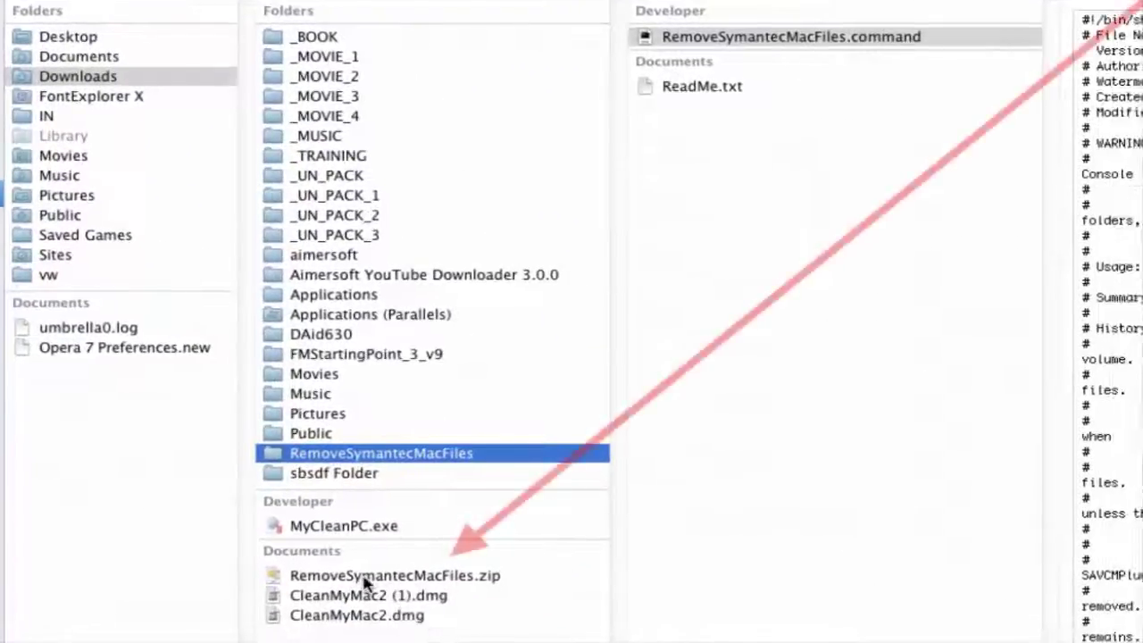
left_click(428, 576)
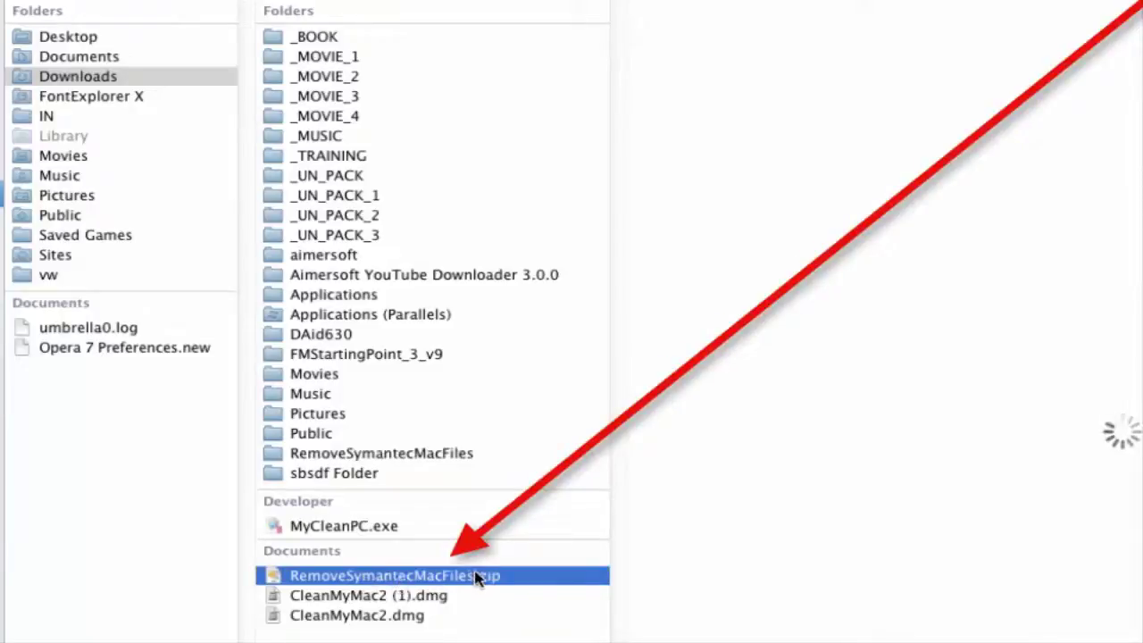
left_click(366, 453)
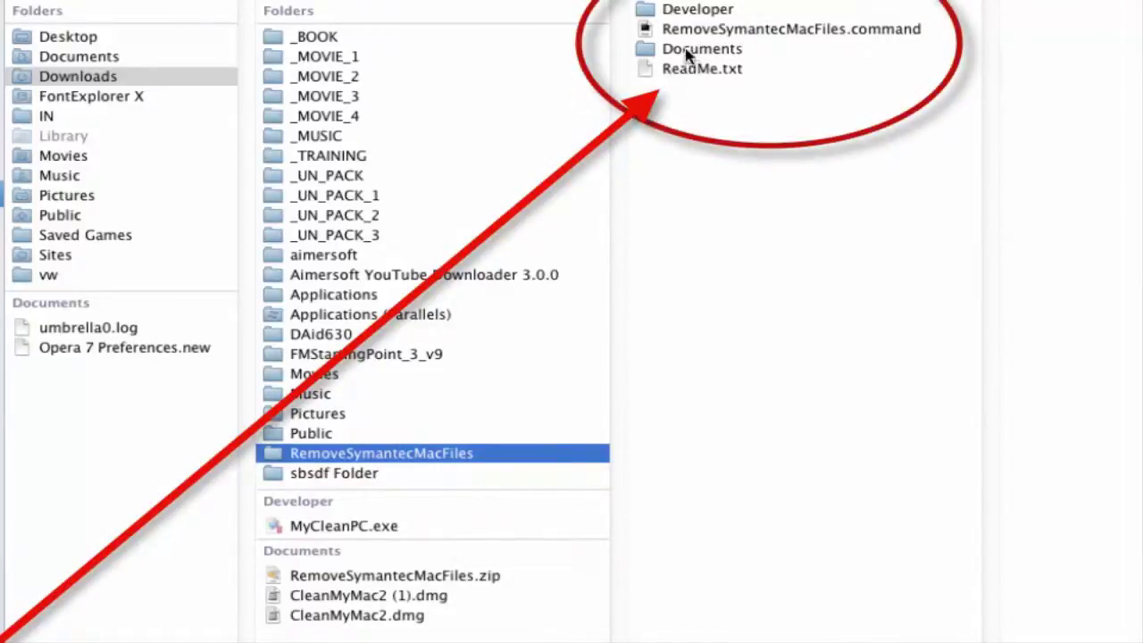
Quick Look RemoveSymantecMacFiles.command to read the script, then switch to Terminal
left_click(674, 30)
key("space")
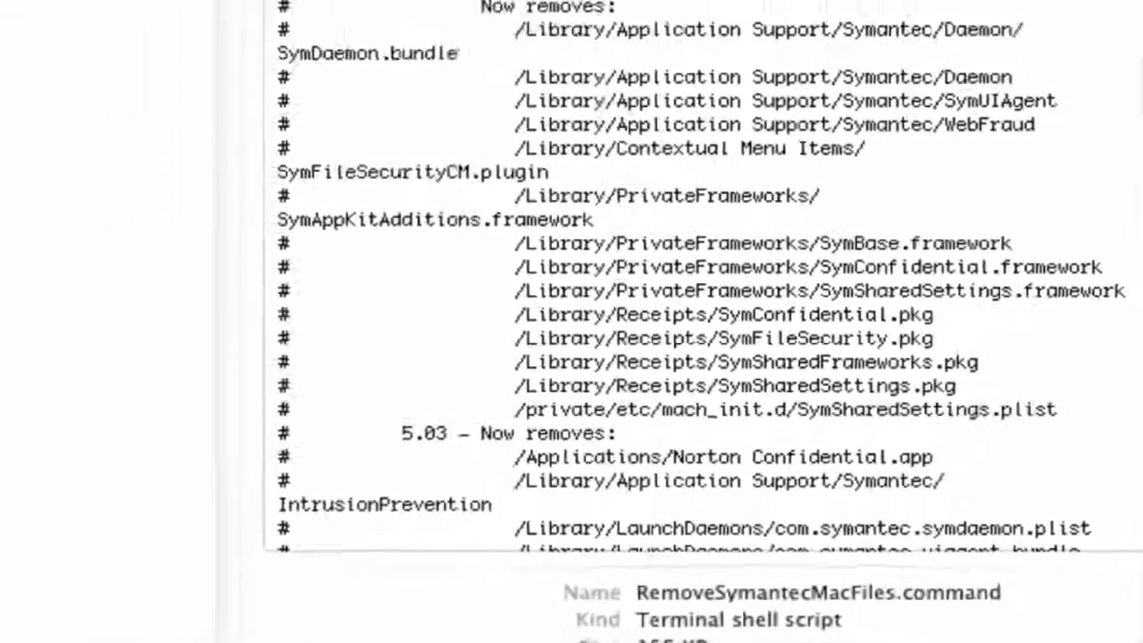
key("super+Tab")
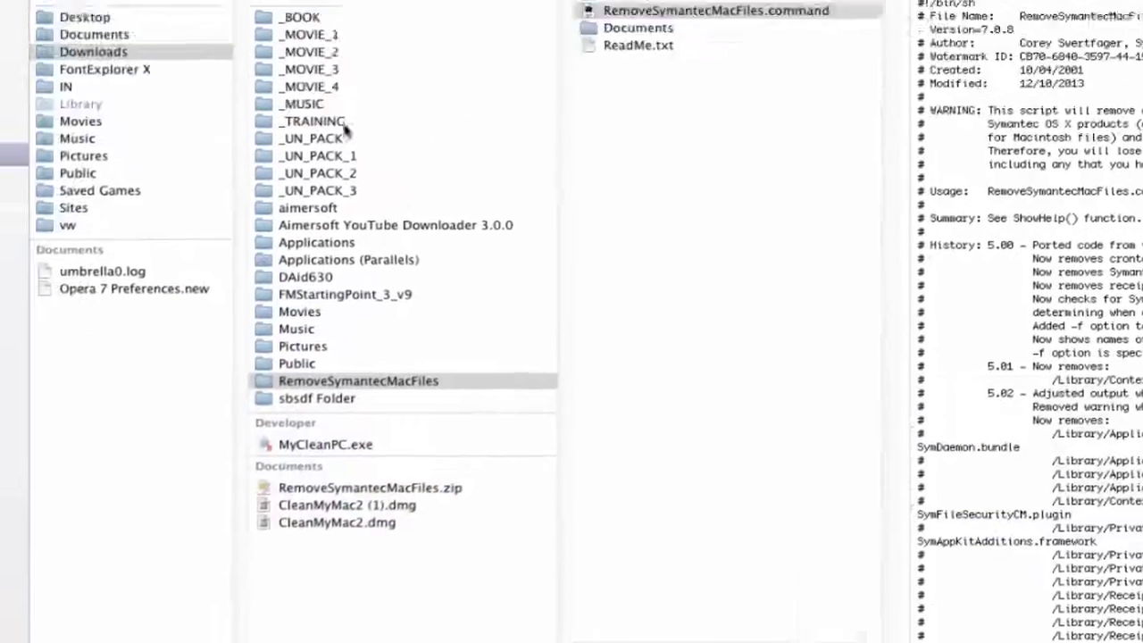
Bring forward the RemoveSymantecMacFiles.command — sh window and scroll its 'Removing' output
left_click(44, 10)
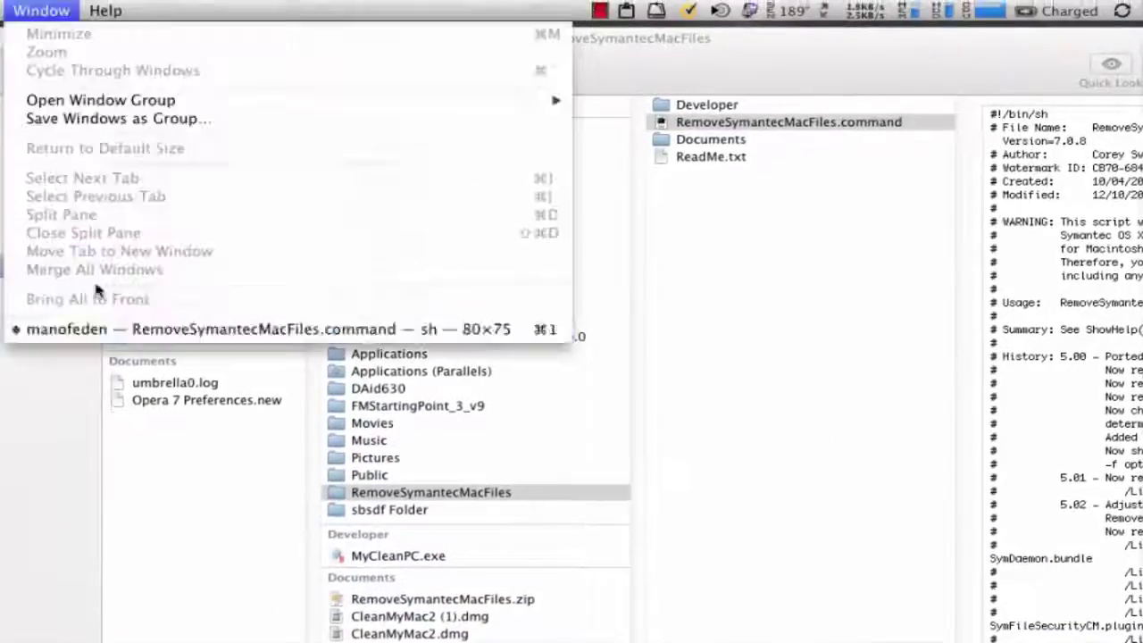
left_click(116, 329)
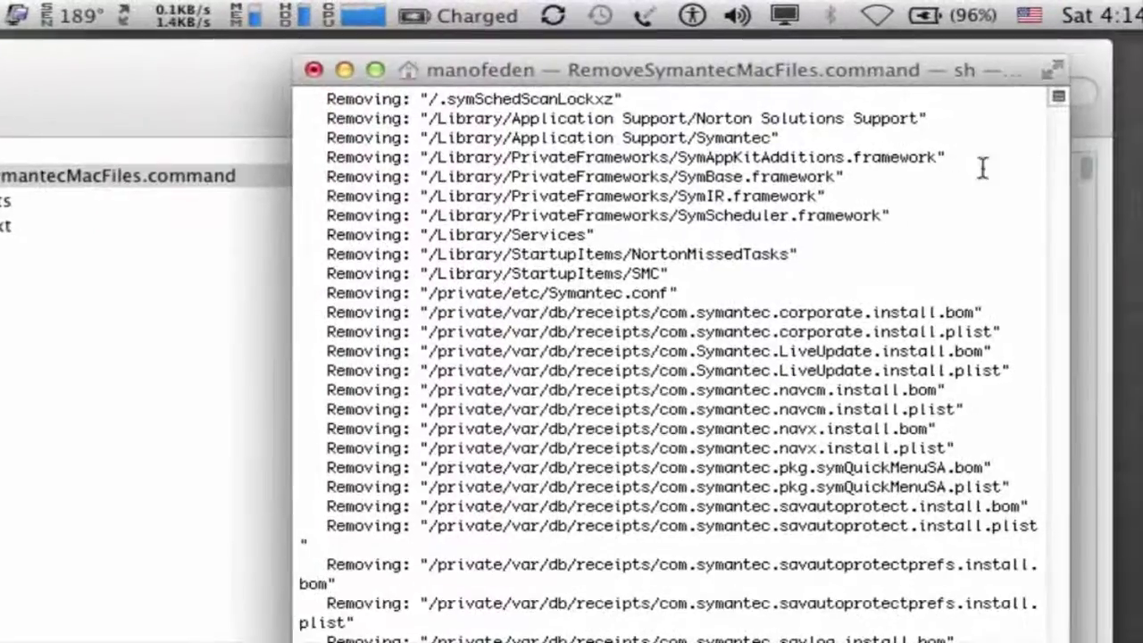
scroll(1056, 125, "up", 20)
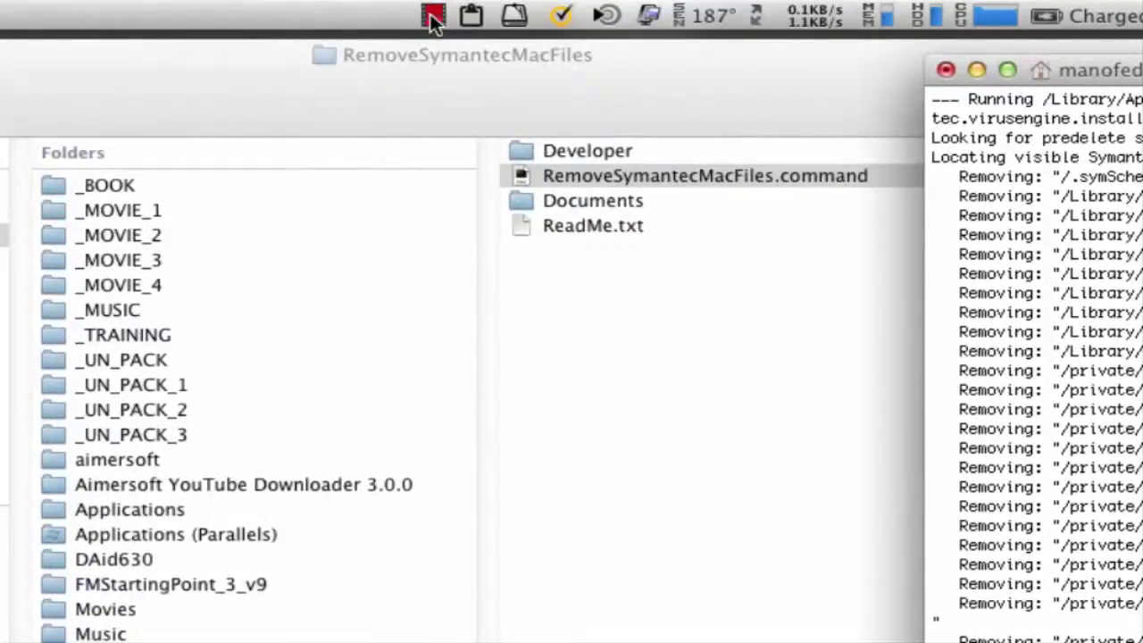
Bring CleanMyMac 2 forward to its Uninstaller list of 299 applications
left_click(434, 17)
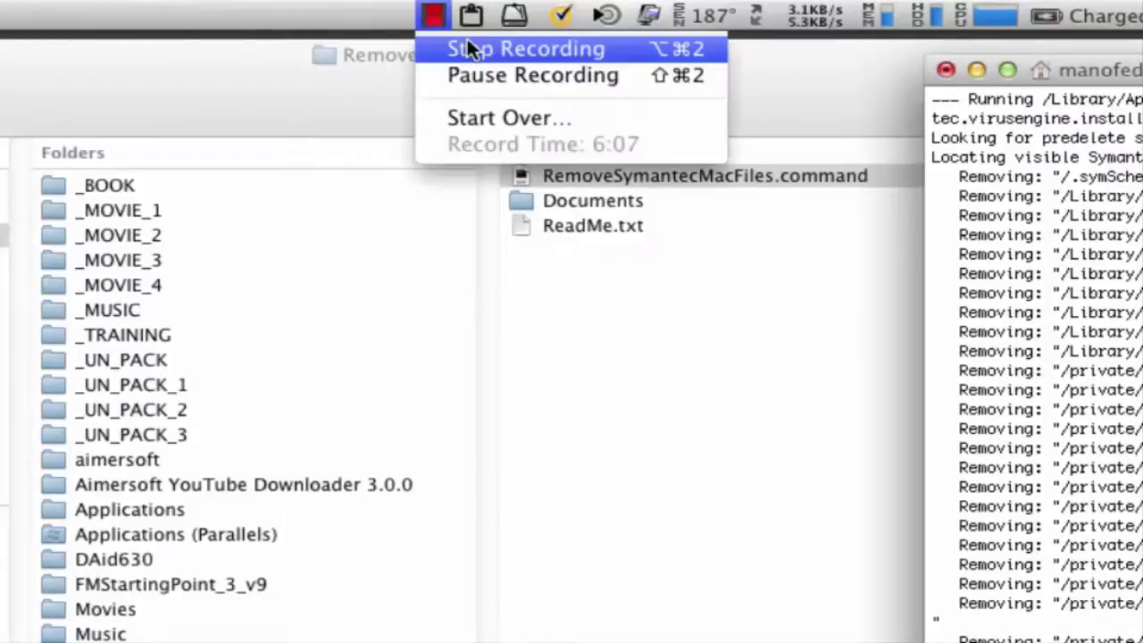